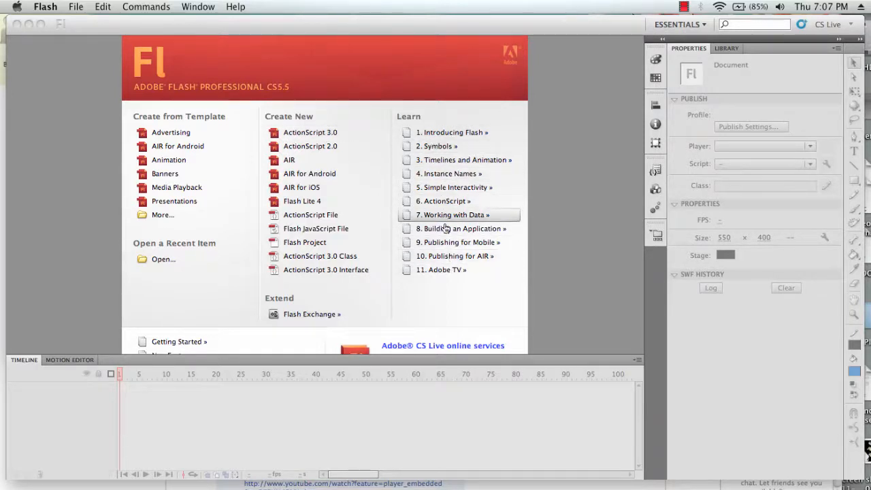
# Create a new ActionScript 3.0 document and set the stage width to 700 px
pyautogui.click(309, 134)
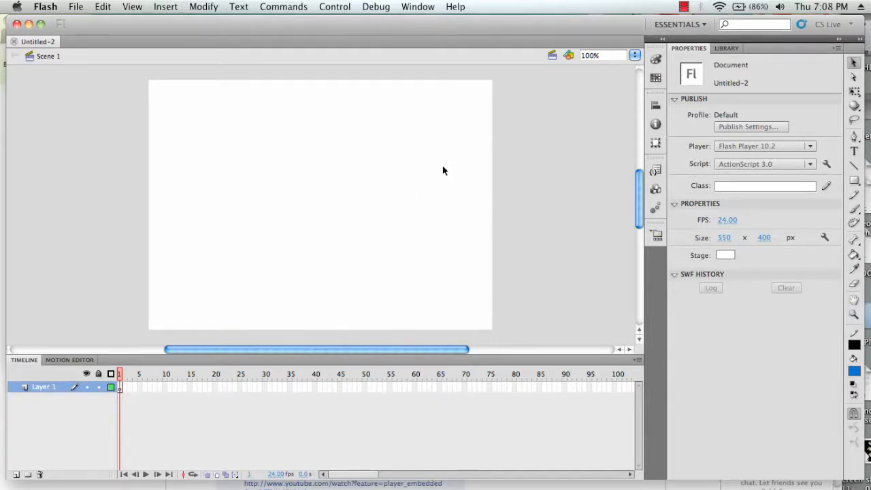
pyautogui.click(724, 238)
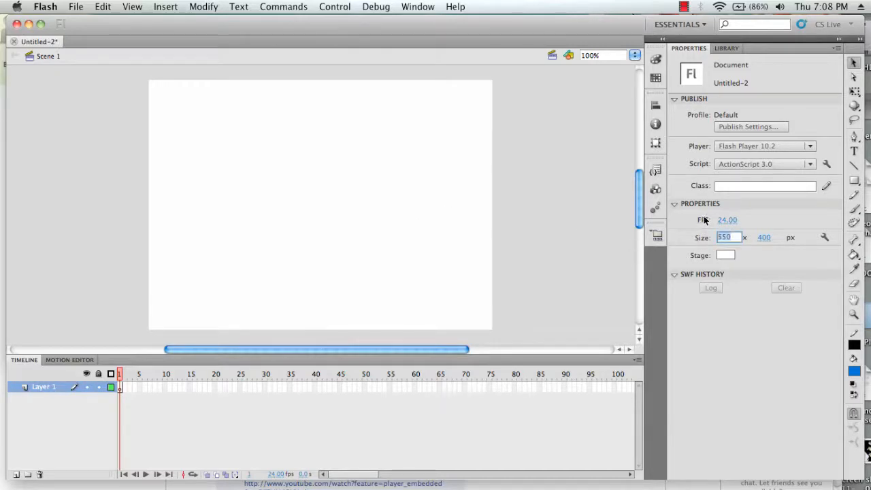
pyautogui.write('700')
pyautogui.press('Return')
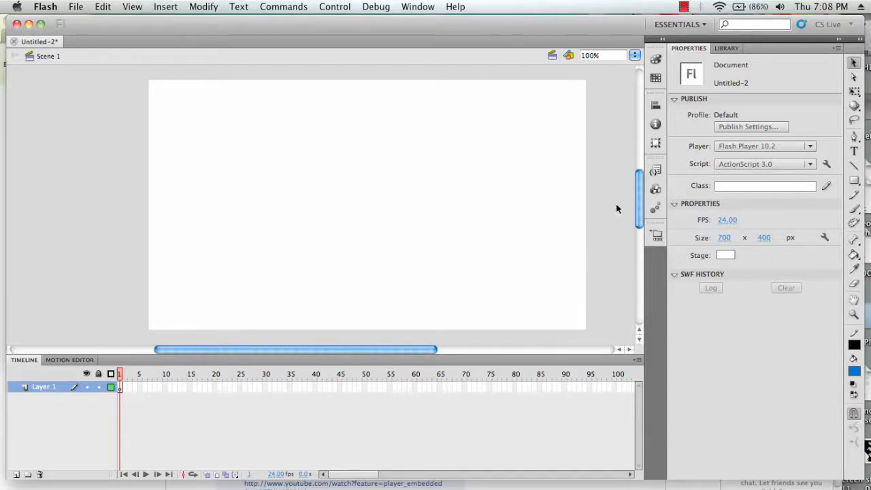
# Set the stage width to 500 px
pyautogui.click(724, 238)
pyautogui.write('500')
pyautogui.press('Return')
pyautogui.click(485, 201)
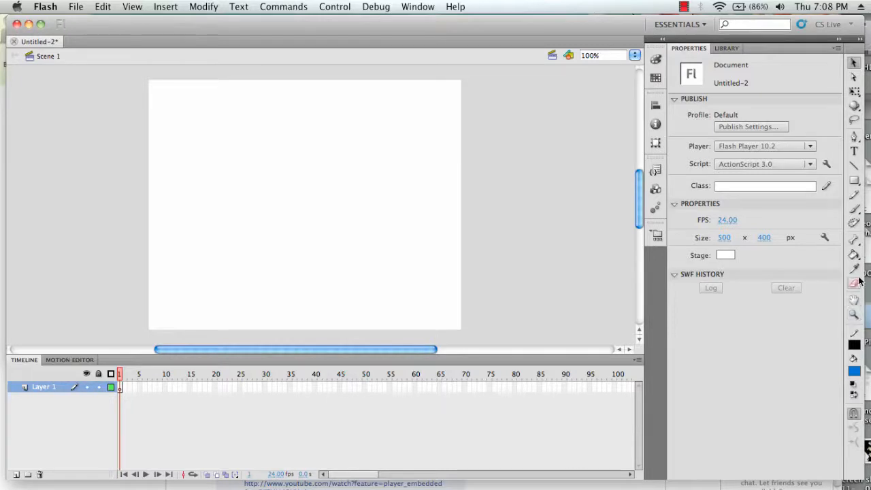
# Draw a blue rectangle with a black outline, about 300 by 208 px, in the upper part of the stage
pyautogui.click(854, 181)
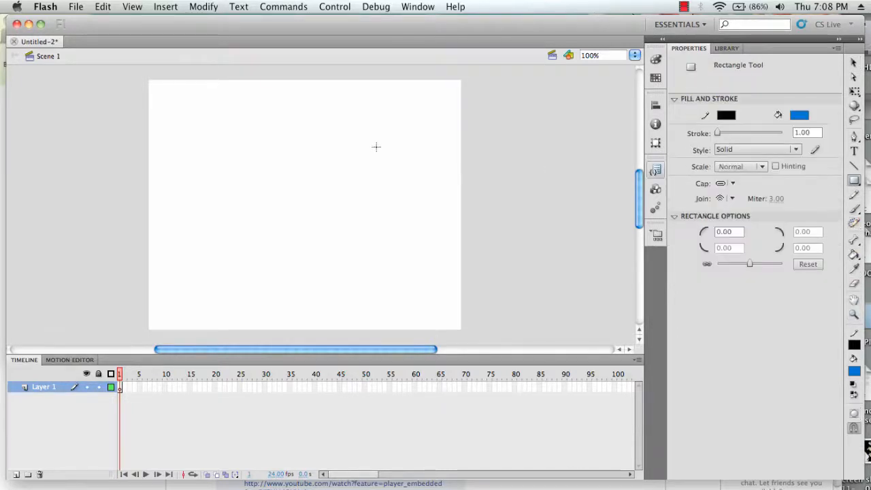
pyautogui.moveTo(229, 107); pyautogui.dragTo(418, 237)
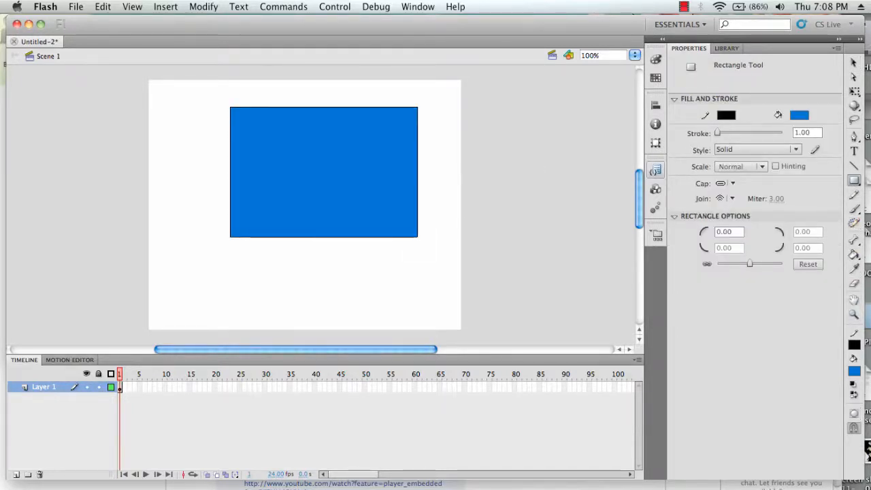
# Restore the deleted rectangle and move its fill and outline together to about X 111, Y 82
pyautogui.click(854, 63)
pyautogui.doubleClick(374, 148)
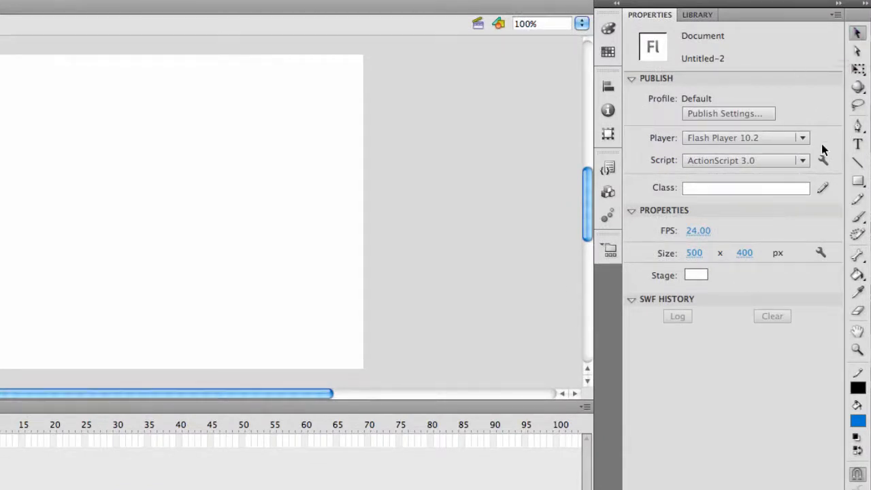
pyautogui.hotkey('ctrl', 'z')
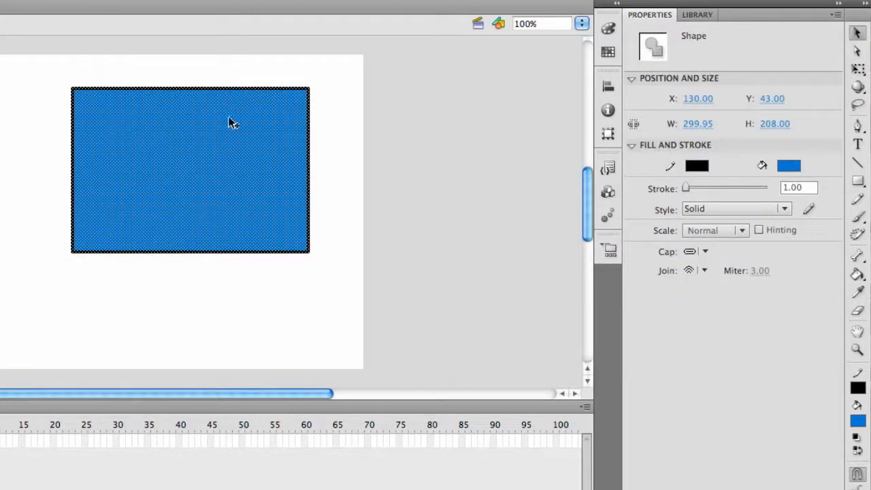
pyautogui.moveTo(246, 217); pyautogui.dragTo(220, 156)
pyautogui.click(329, 162)
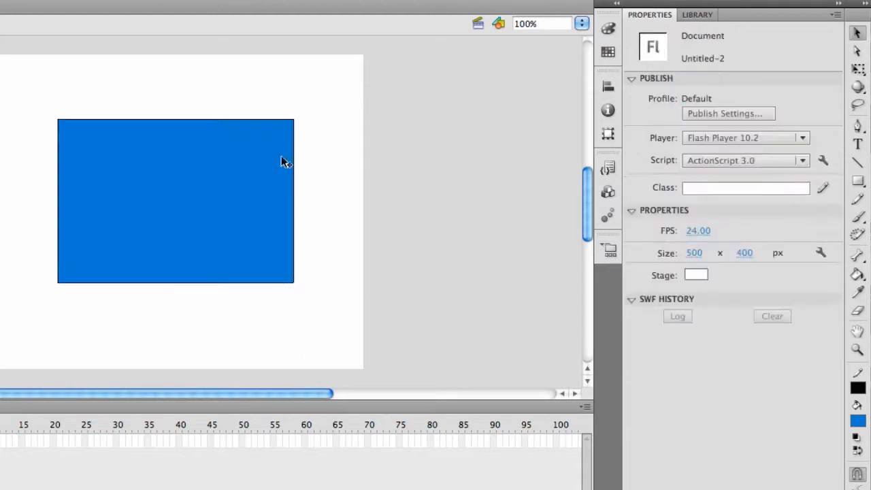
# Select only the rectangle's black outline and move it down and to the right, partly off the fill
pyautogui.hotkey('ctrl', 'a')
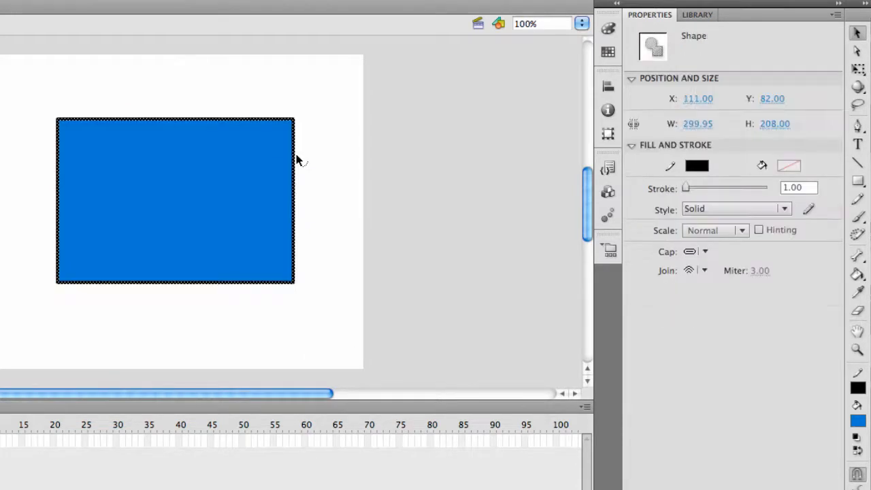
pyautogui.moveTo(303, 156)
pyautogui.mouseDown()
pyautogui.moveTo(532, 173)
pyautogui.moveTo(467, 261)
pyautogui.mouseUp()
pyautogui.click(464, 149)
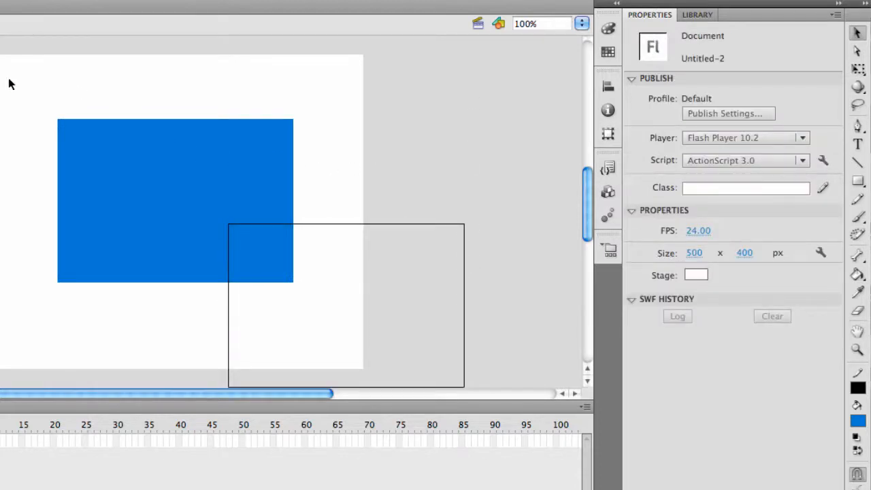
# Pull the blue fill's upper-right corner point outward beyond the stage's right edge with the Subselection tool
pyautogui.click(864, 46)
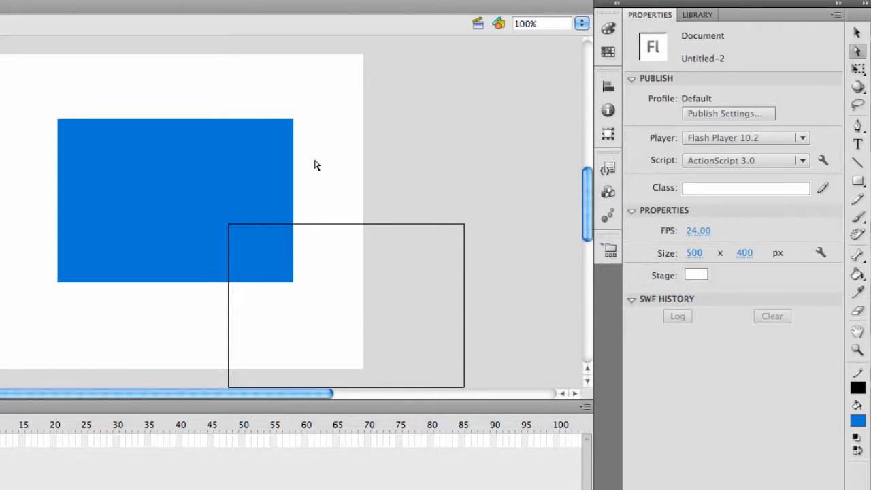
pyautogui.click(294, 124)
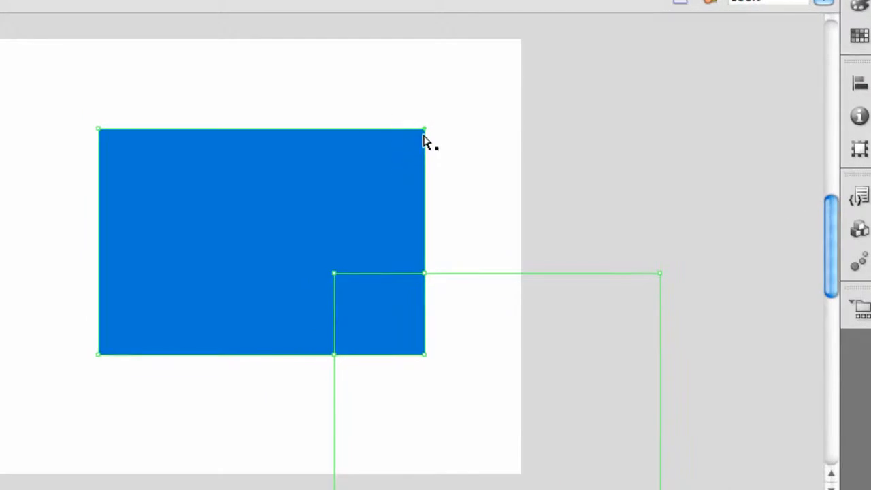
pyautogui.moveTo(424, 129); pyautogui.dragTo(656, 58)
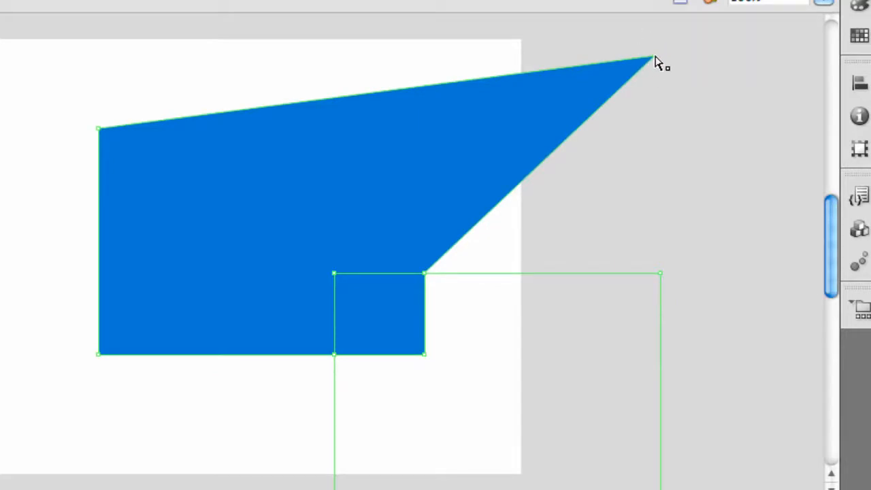
pyautogui.moveTo(655, 60); pyautogui.dragTo(608, 87)
# Bend the blue fill's slanted right edge and its top edge into outward curves with the Selection tool
pyautogui.click(858, 89)
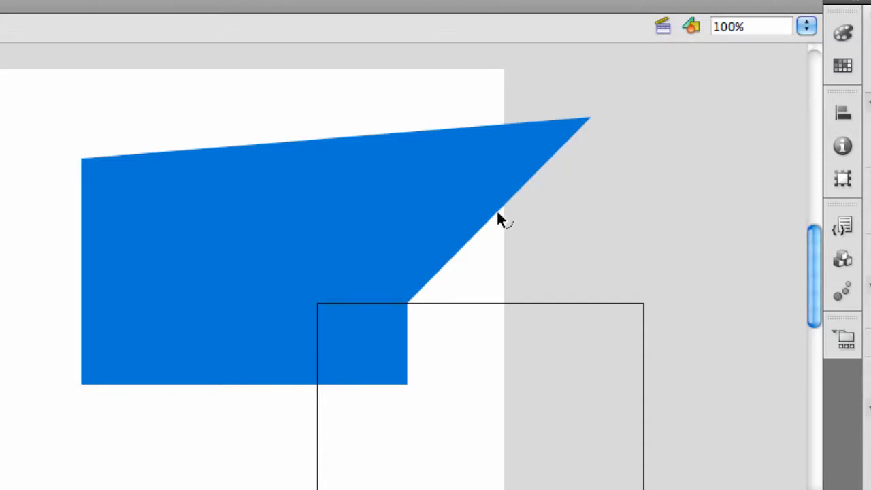
pyautogui.moveTo(497, 213); pyautogui.dragTo(555, 259)
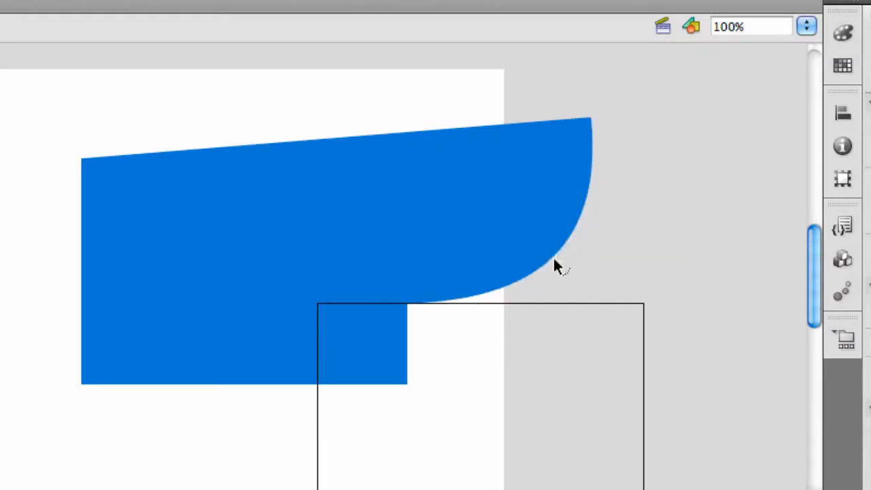
pyautogui.click(379, 145)
pyautogui.click(371, 115)
pyautogui.click(365, 158)
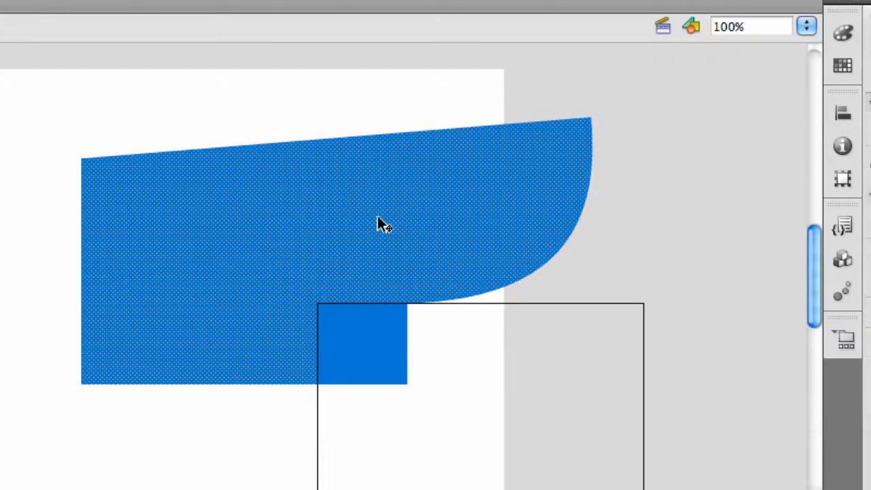
pyautogui.click(318, 89)
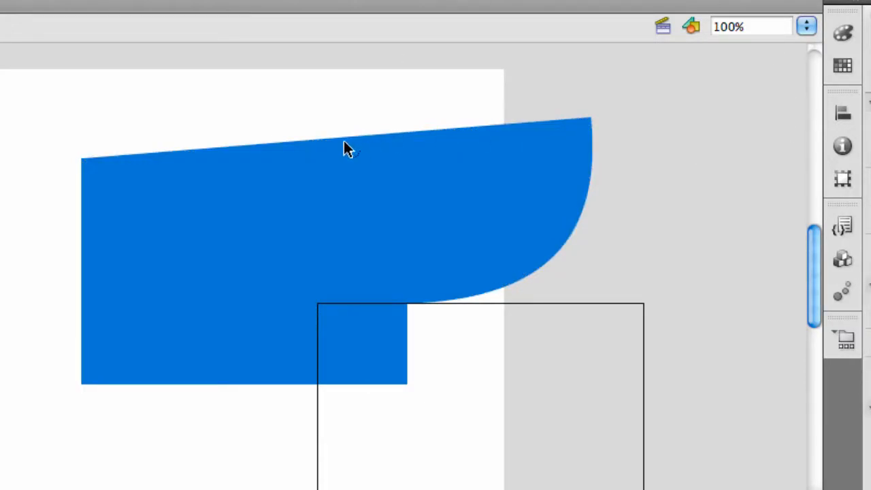
pyautogui.moveTo(346, 149); pyautogui.dragTo(128, 97)
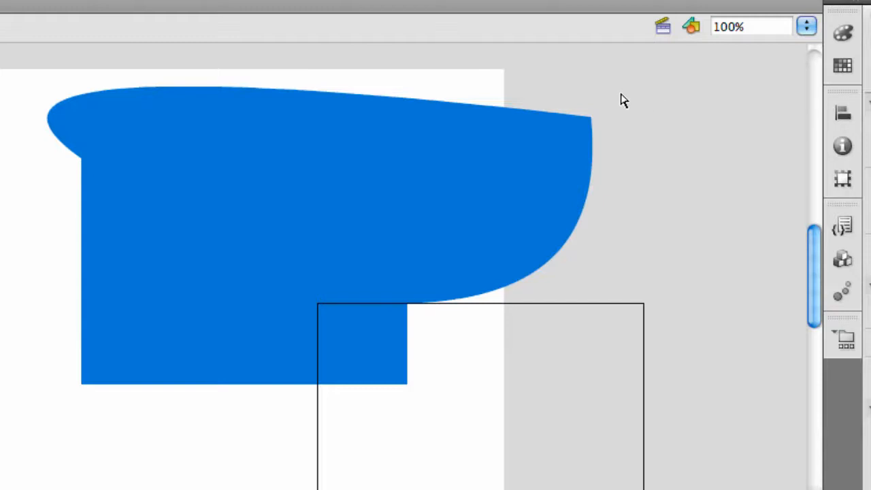
# Change Layer 1's outline color to red in its layer properties
pyautogui.moveTo(649, 92); pyautogui.dragTo(585, 138)
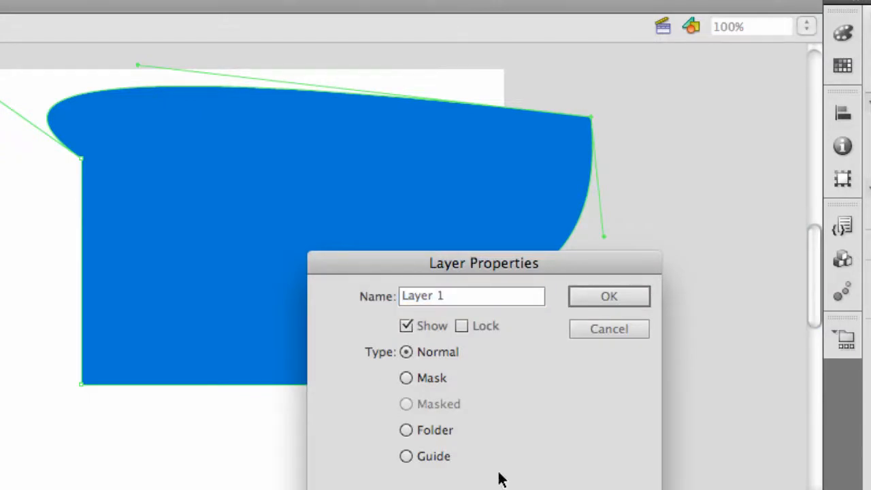
pyautogui.click(584, 300)
pyautogui.click(621, 274)
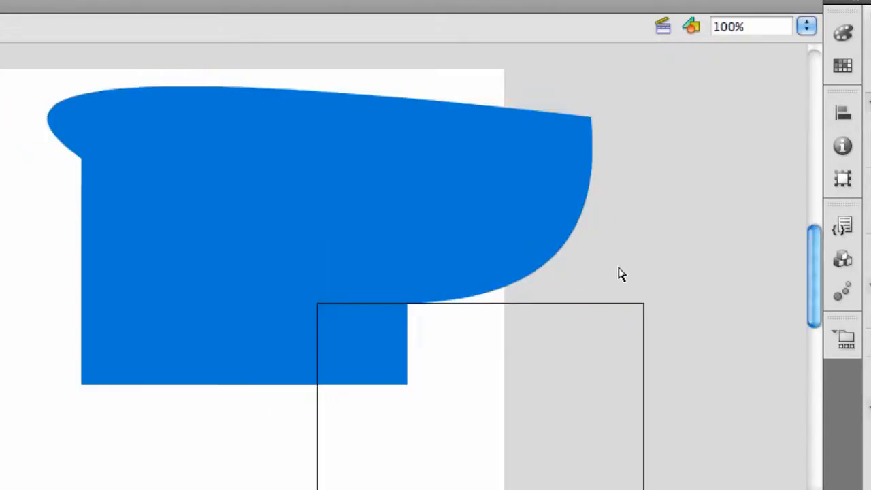
# Reshape the curves at the blue fill's upper-right anchor point by adjusting both of its direction handles
pyautogui.click(586, 133)
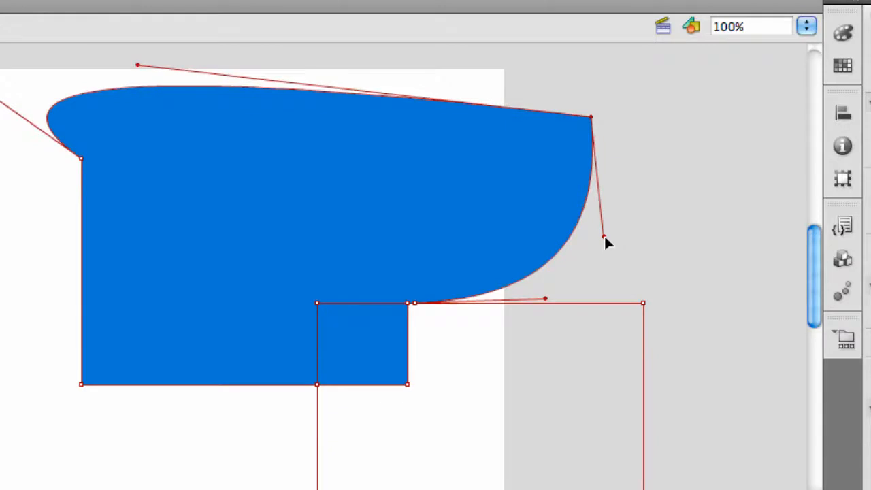
pyautogui.moveTo(604, 236); pyautogui.dragTo(716, 135)
pyautogui.moveTo(715, 135); pyautogui.dragTo(675, 135)
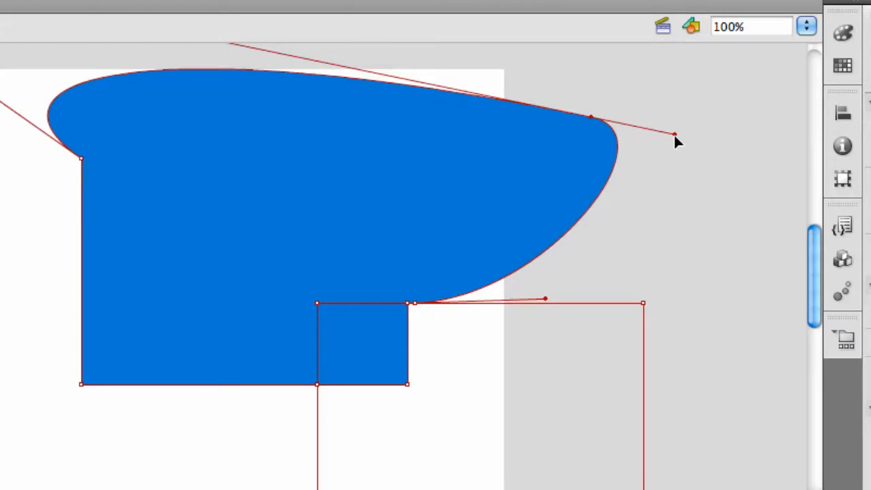
pyautogui.scroll(3, 673, 133)
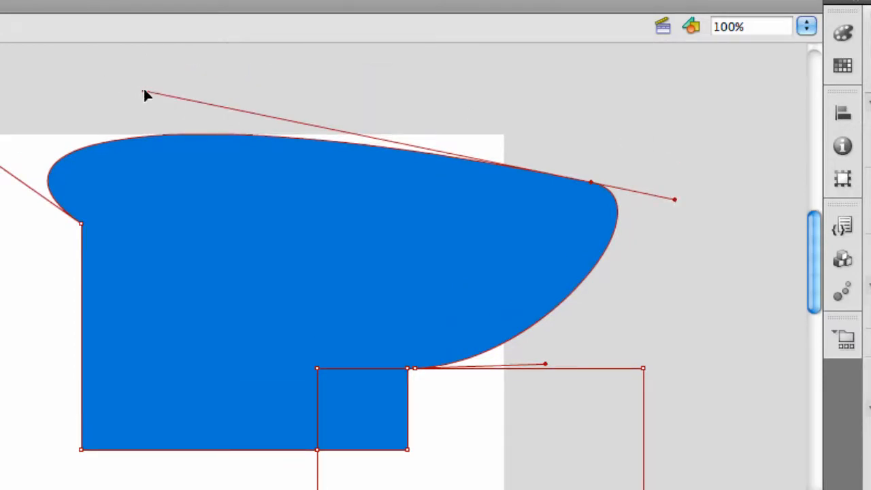
pyautogui.moveTo(144, 90); pyautogui.dragTo(547, 113)
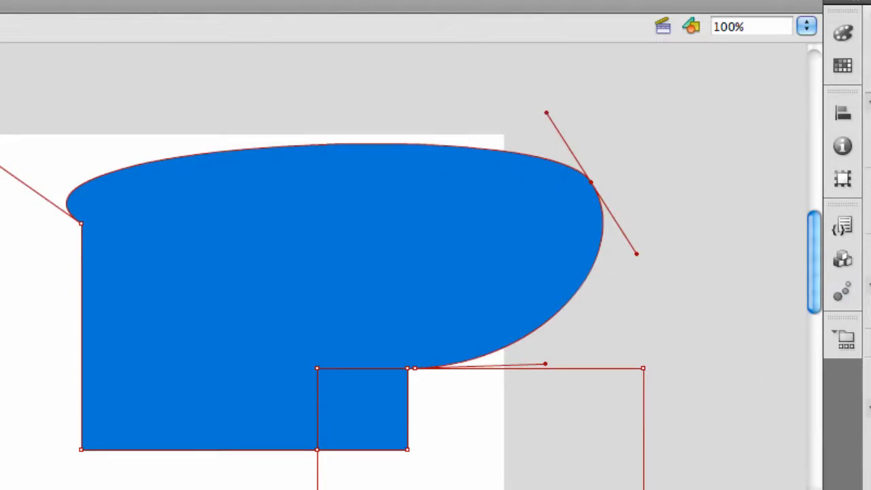
# Narrow the large blue shape from its right side and squash it downward from the top with Free Transform
pyautogui.click(864, 79)
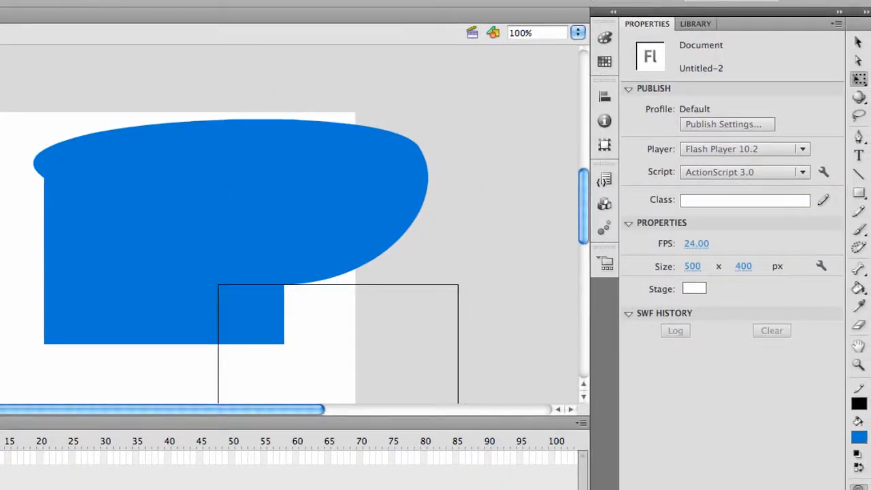
pyautogui.click(313, 185)
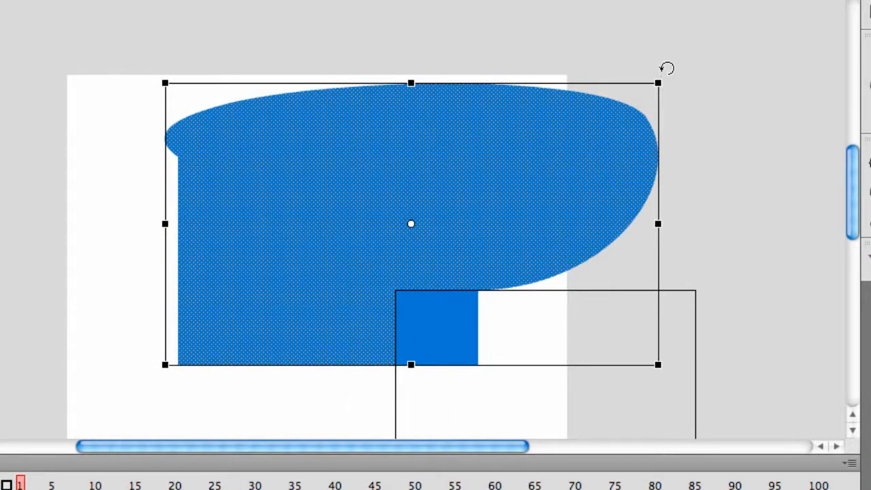
pyautogui.moveTo(661, 64); pyautogui.dragTo(694, 49)
pyautogui.moveTo(661, 220); pyautogui.dragTo(484, 231)
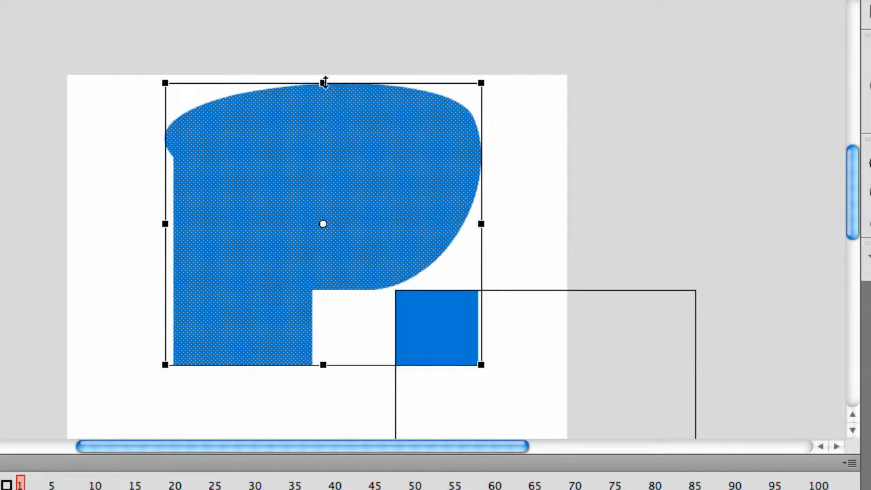
pyautogui.moveTo(323, 82); pyautogui.dragTo(353, 191)
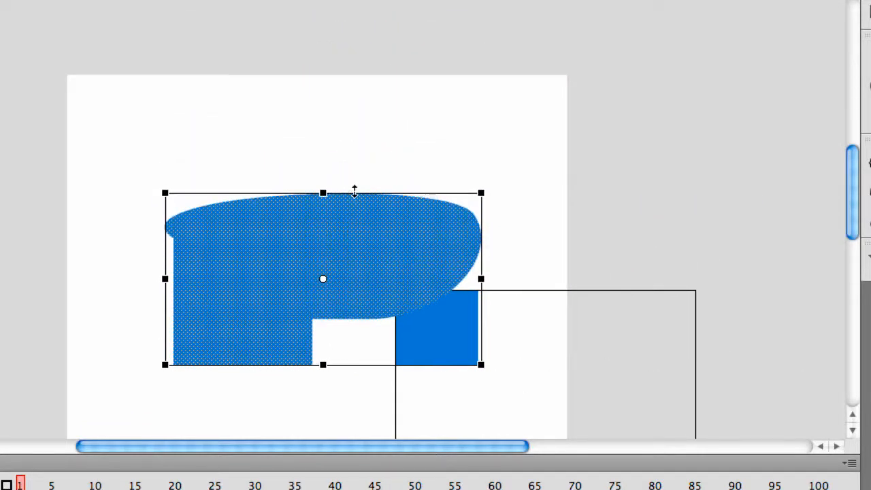
pyautogui.press('Escape')
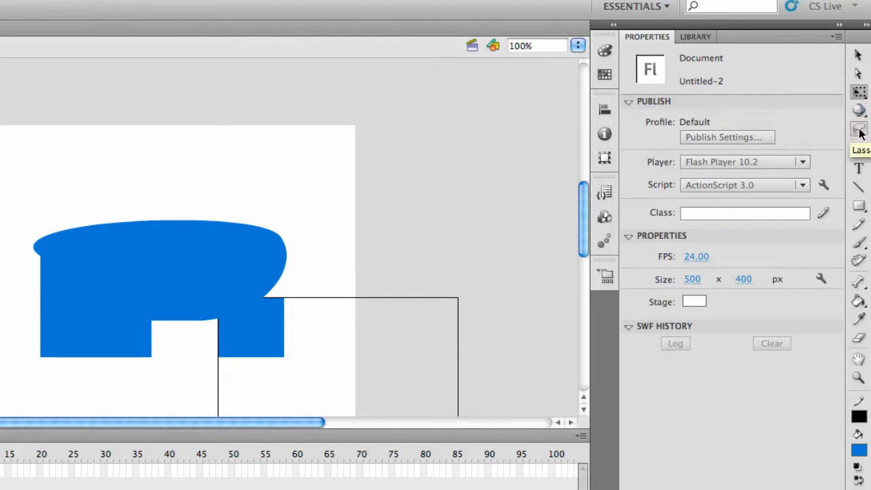
# Lasso a jagged piece along the blue shape's top edge and move it up, away from the rest
pyautogui.click(858, 130)
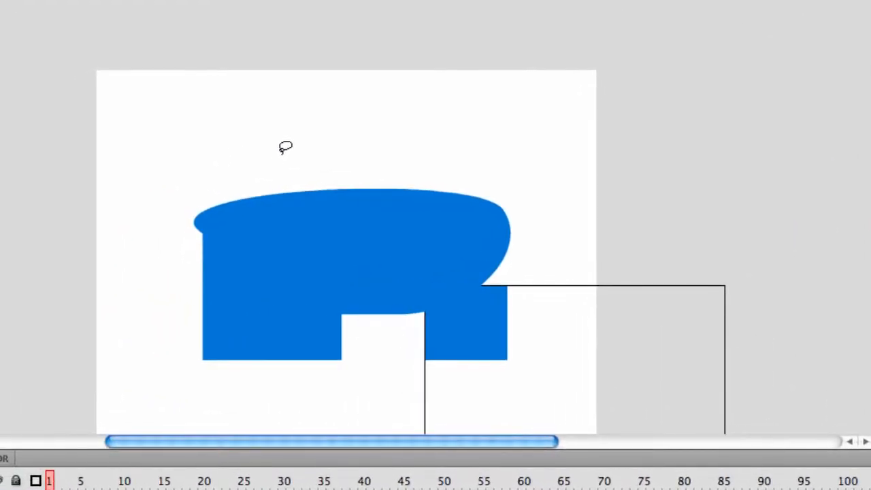
pyautogui.moveTo(282, 154)
pyautogui.mouseDown()
pyautogui.moveTo(293, 171)
pyautogui.moveTo(276, 216)
pyautogui.moveTo(283, 237)
pyautogui.moveTo(296, 212)
pyautogui.moveTo(313, 231)
pyautogui.moveTo(360, 212)
pyautogui.moveTo(430, 237)
pyautogui.moveTo(455, 232)
pyautogui.moveTo(464, 203)
pyautogui.moveTo(432, 144)
pyautogui.mouseUp()
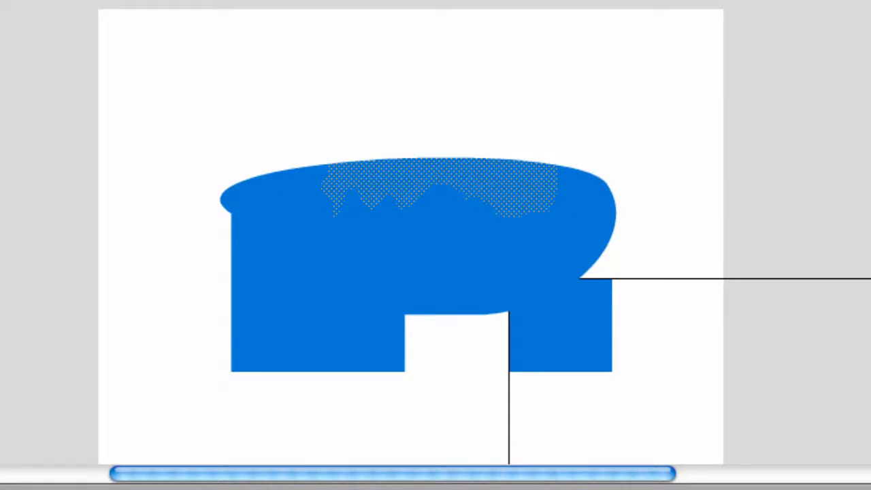
pyautogui.moveTo(408, 189); pyautogui.dragTo(405, 92)
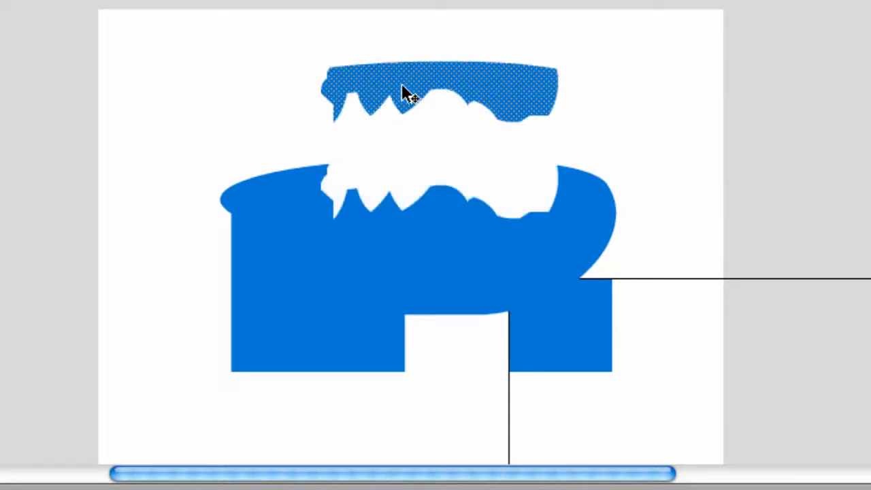
pyautogui.click(716, 154)
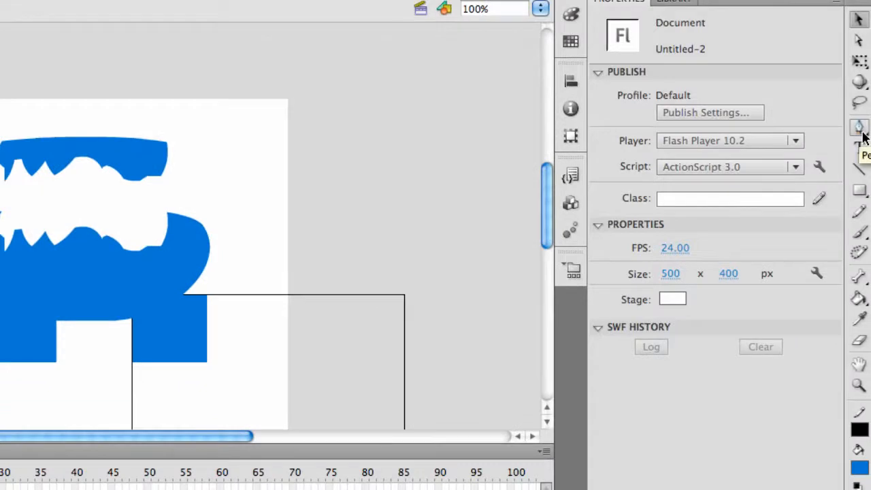
# Draw a slanted black line about 386 px wide and 80 px high above the blue shapes with the Line tool
pyautogui.click(859, 171)
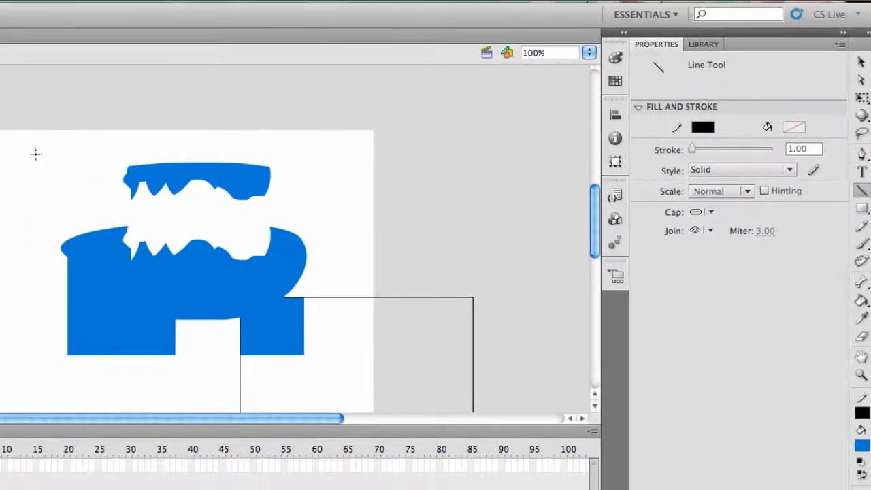
pyautogui.moveTo(0, 125); pyautogui.dragTo(126, 58)
pyautogui.moveTo(232, 95); pyautogui.dragTo(335, 92)
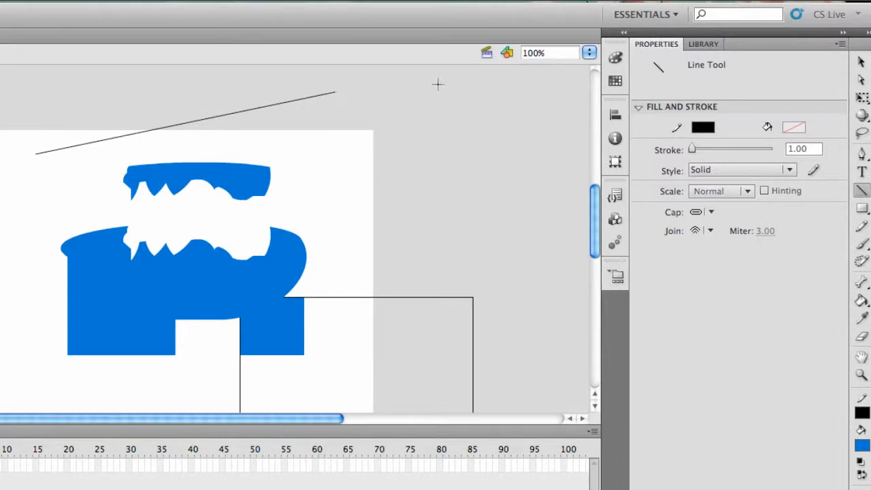
# Thicken the slanted line's stroke to 37.50 and recolor it teal green
pyautogui.click(861, 62)
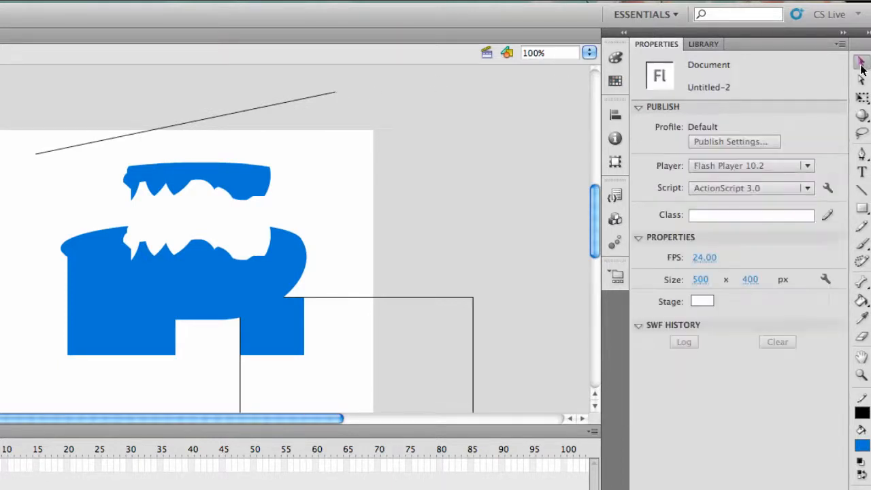
pyautogui.click(281, 102)
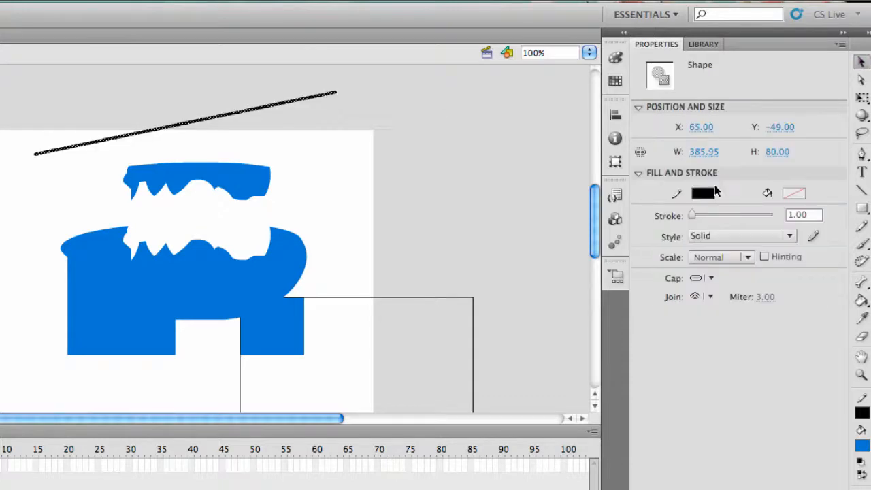
pyautogui.moveTo(691, 216); pyautogui.dragTo(711, 215)
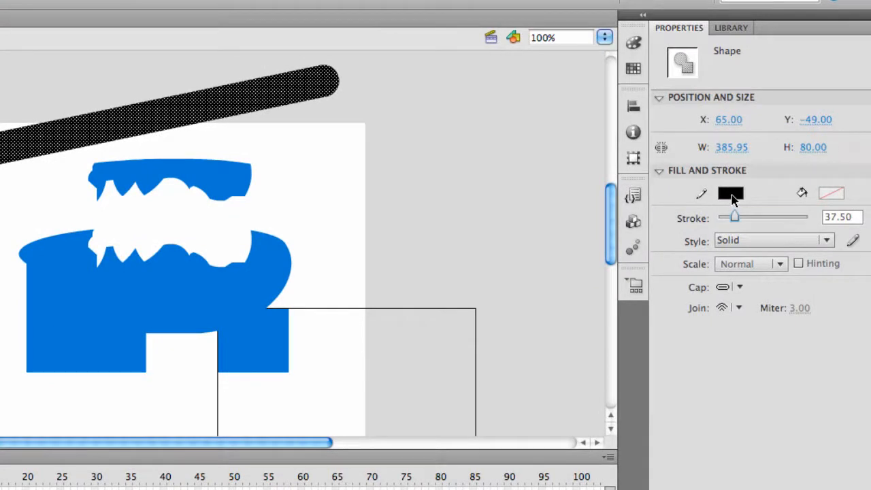
pyautogui.click(732, 196)
pyautogui.click(726, 198)
pyautogui.click(729, 194)
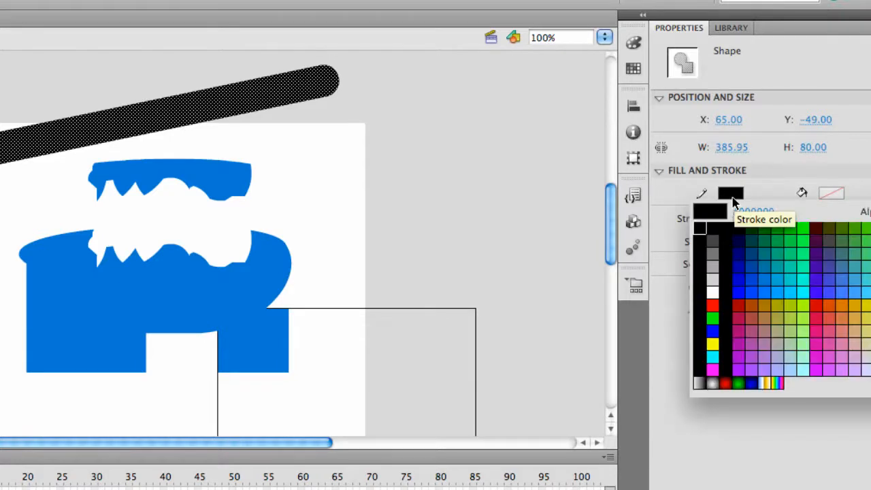
pyautogui.click(792, 258)
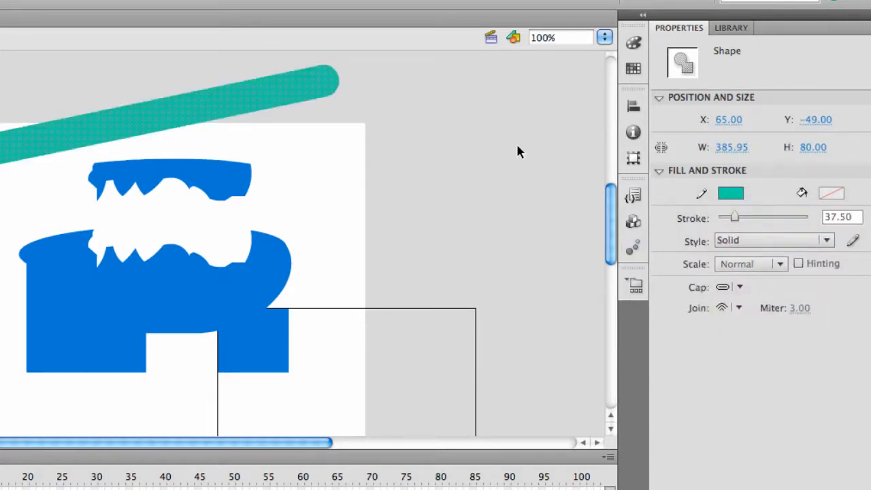
# Give the slanted line a dashed purple stroke with a thickness of 2.90
pyautogui.click(726, 241)
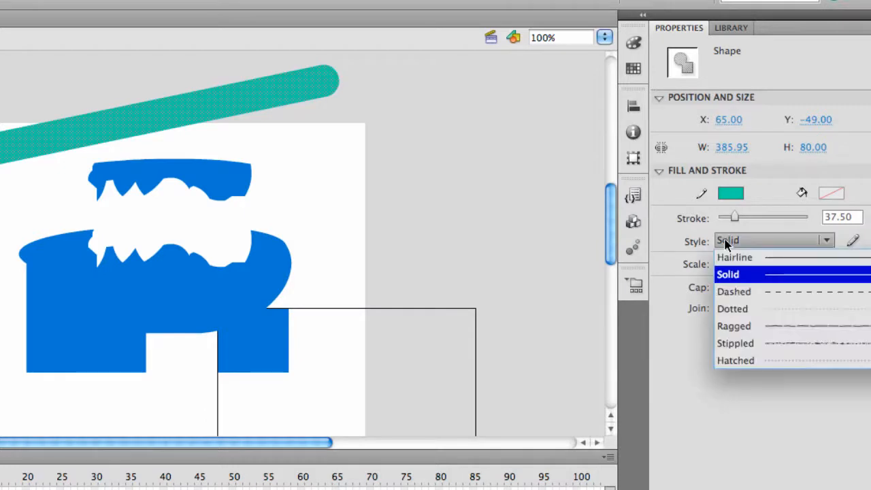
pyautogui.click(786, 294)
pyautogui.moveTo(735, 217); pyautogui.dragTo(717, 214)
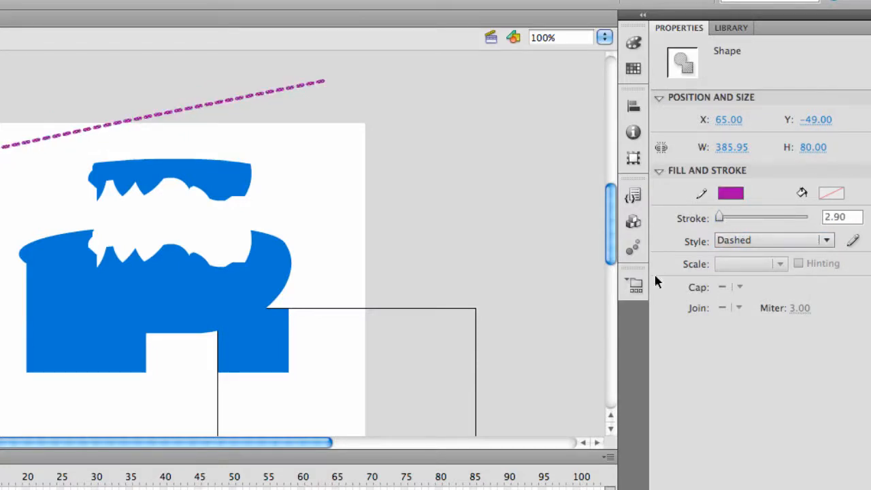
# Return the slanted line to the Solid style with square caps and a stroke thickness of 70.15
pyautogui.click(738, 241)
pyautogui.click(757, 267)
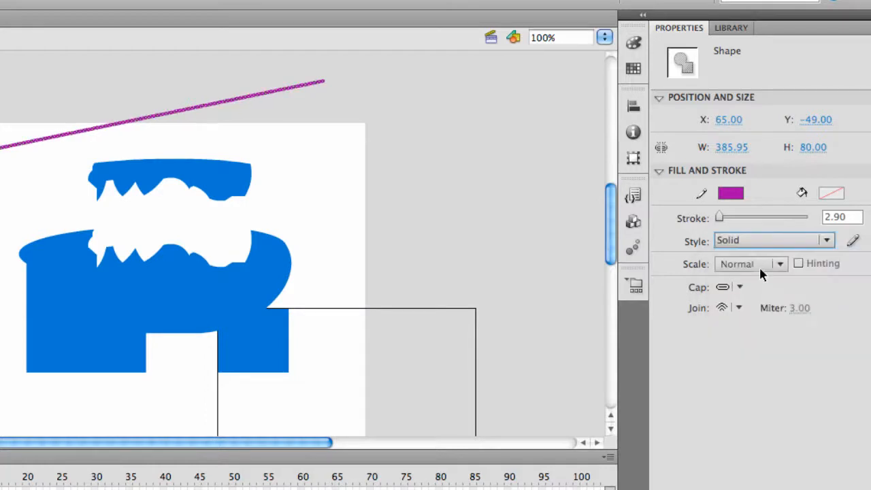
pyautogui.click(740, 287)
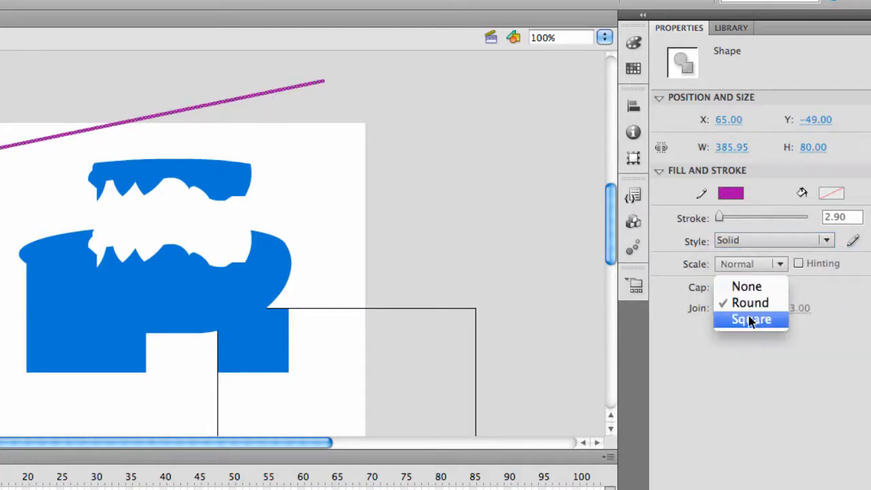
pyautogui.click(750, 317)
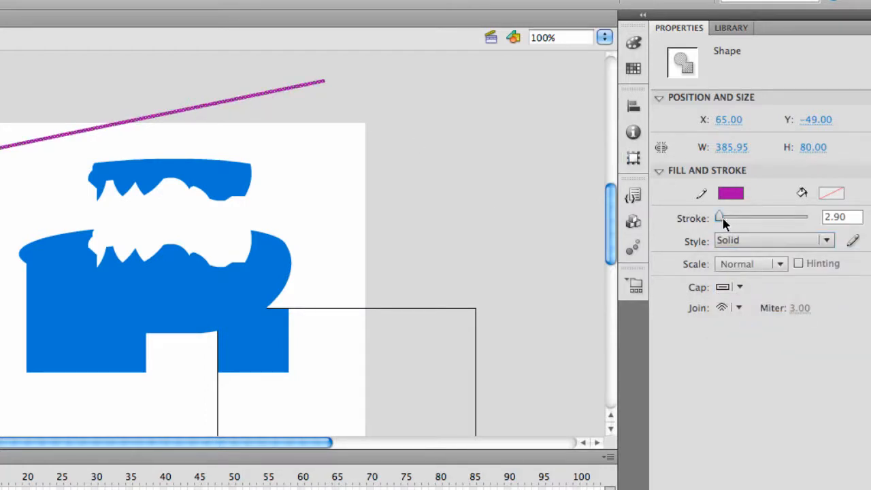
pyautogui.moveTo(726, 220); pyautogui.dragTo(749, 214)
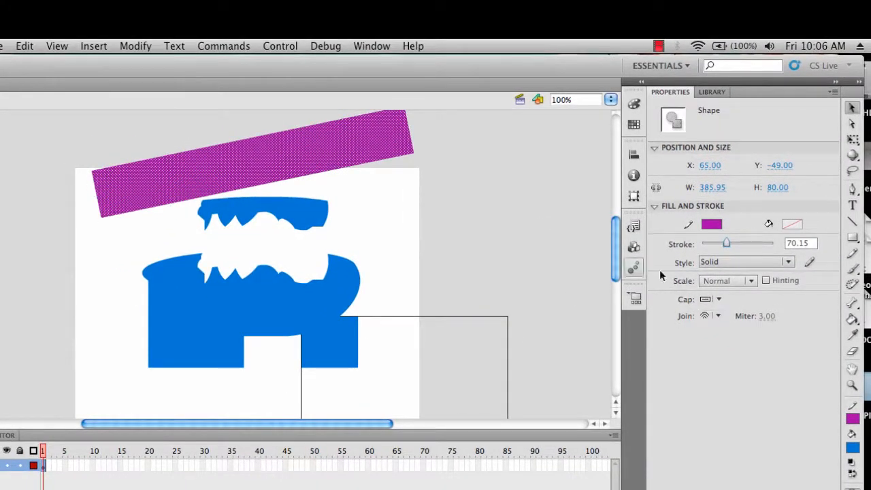
# Draw a second thick line, about 238 by 247 px, running down to the right from the first line's upper end
pyautogui.click(852, 223)
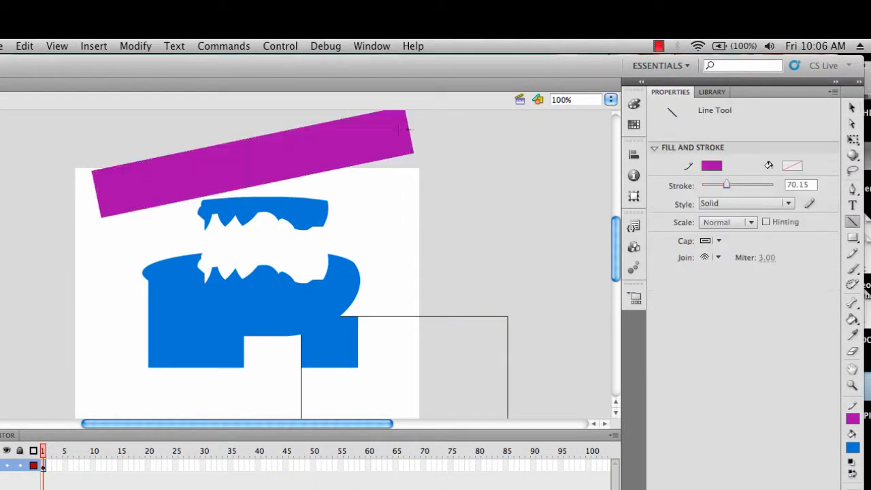
pyautogui.moveTo(401, 129); pyautogui.dragTo(563, 305)
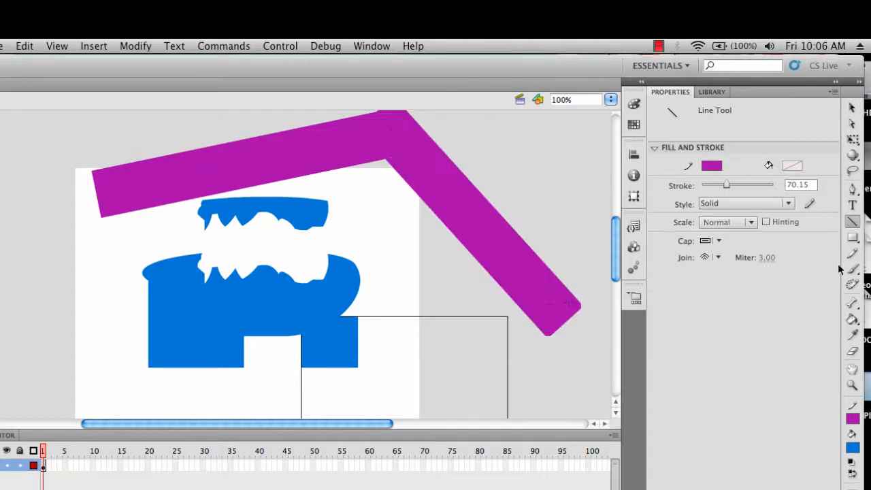
# Select both connected purple lines, try a Bevel join at their corner, and settle on a Miter join
pyautogui.click(852, 110)
pyautogui.scroll(2, 476, 197)
pyautogui.click(393, 183)
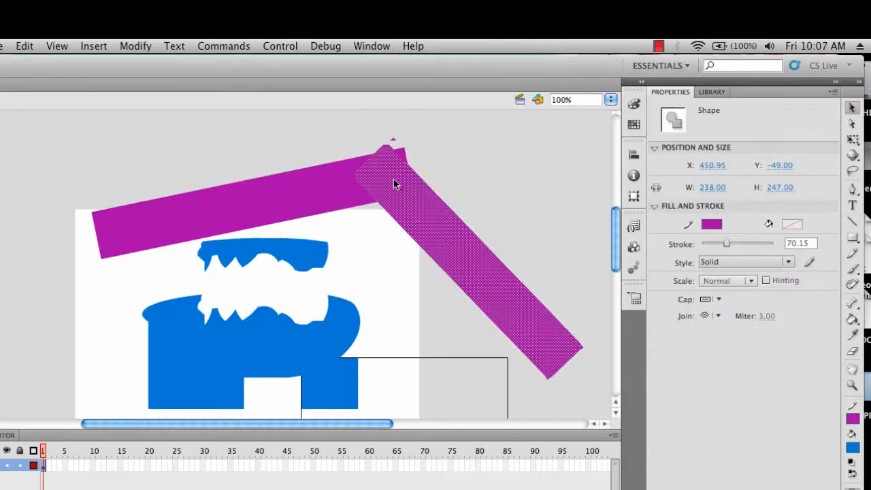
pyautogui.doubleClick(394, 183)
pyautogui.click(718, 316)
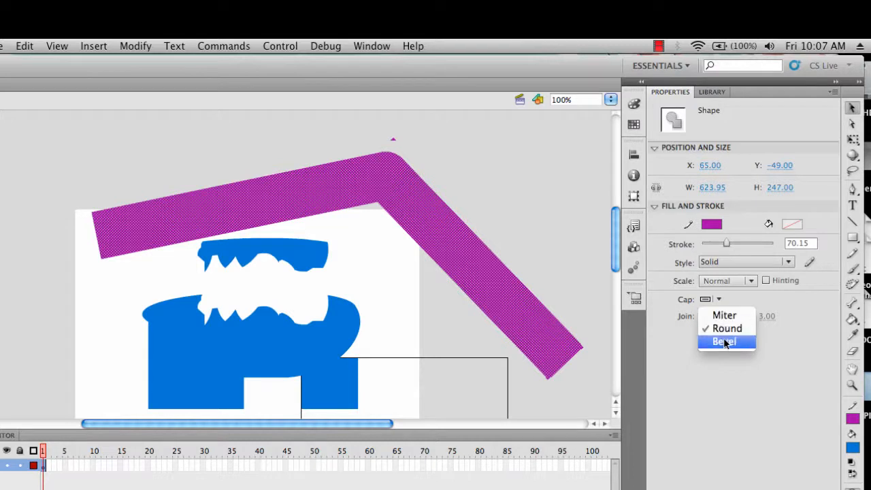
pyautogui.click(722, 342)
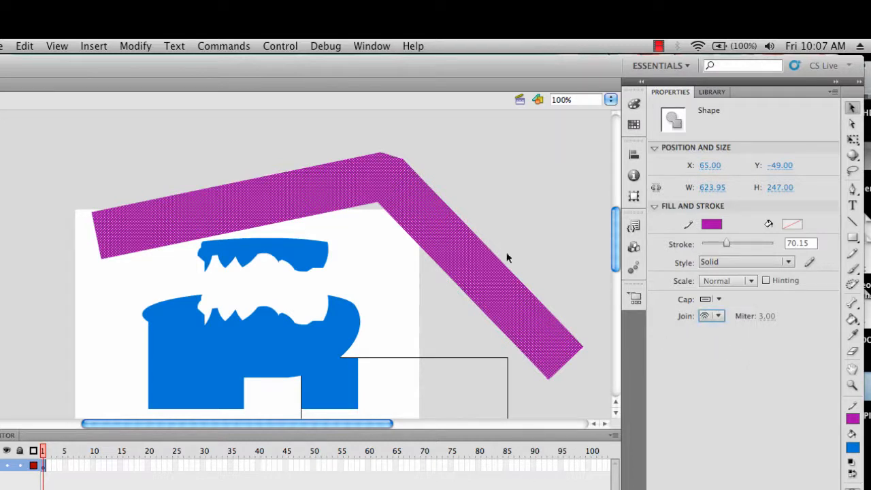
pyautogui.click(713, 315)
pyautogui.click(722, 316)
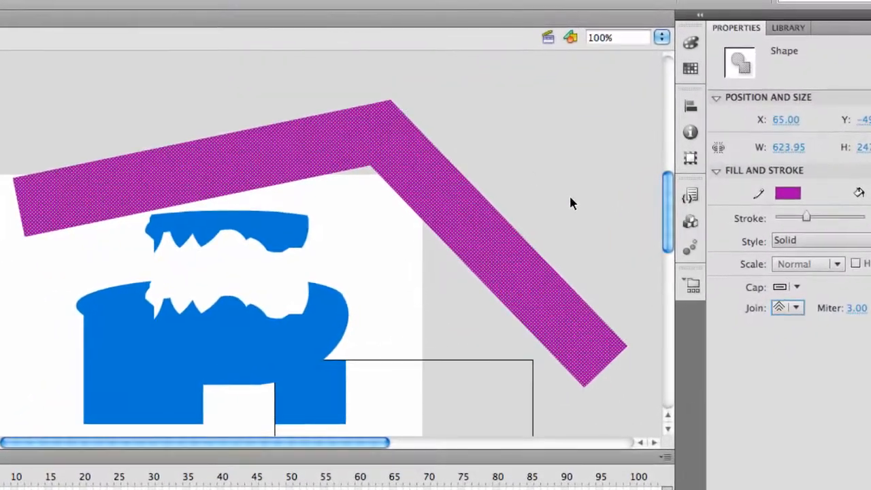
pyautogui.click(538, 226)
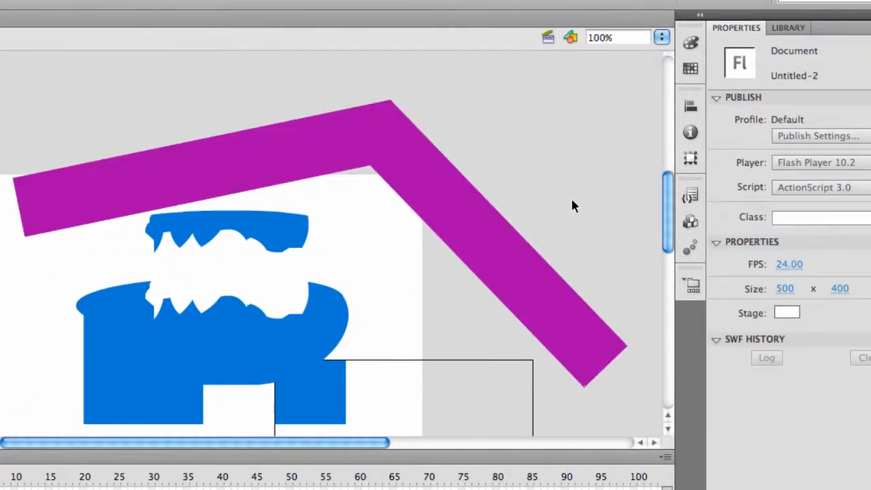
# Delete the thick purple lines above the blue shapes
pyautogui.click(514, 270)
pyautogui.press('Delete')
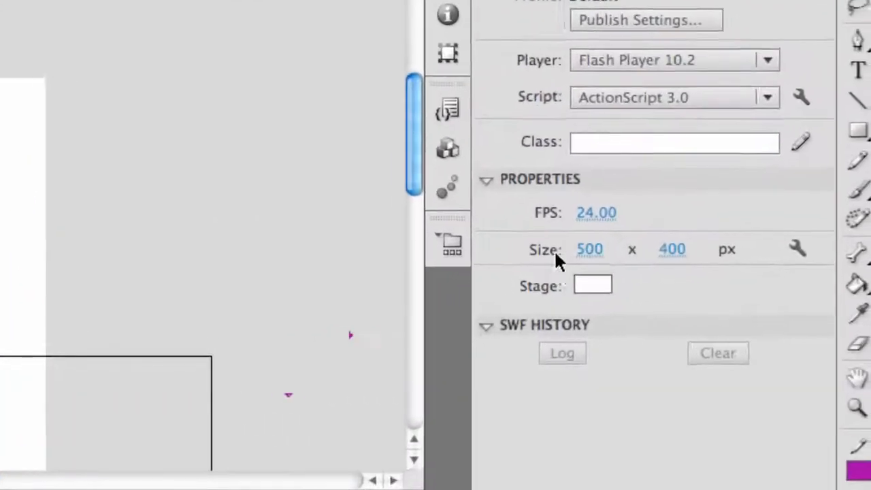
# Draw a wide oval about 360 by 102 px across the stage's upper-right edge with the Oval tool
pyautogui.click(859, 134)
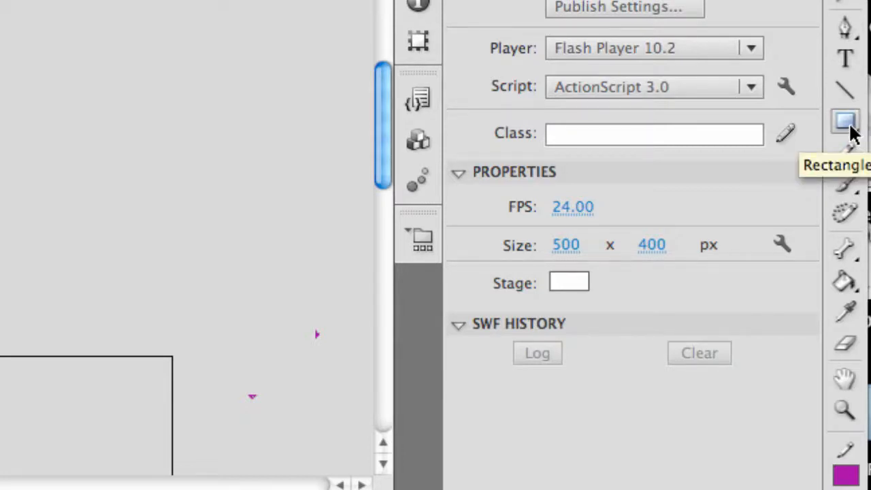
pyautogui.click(853, 130)
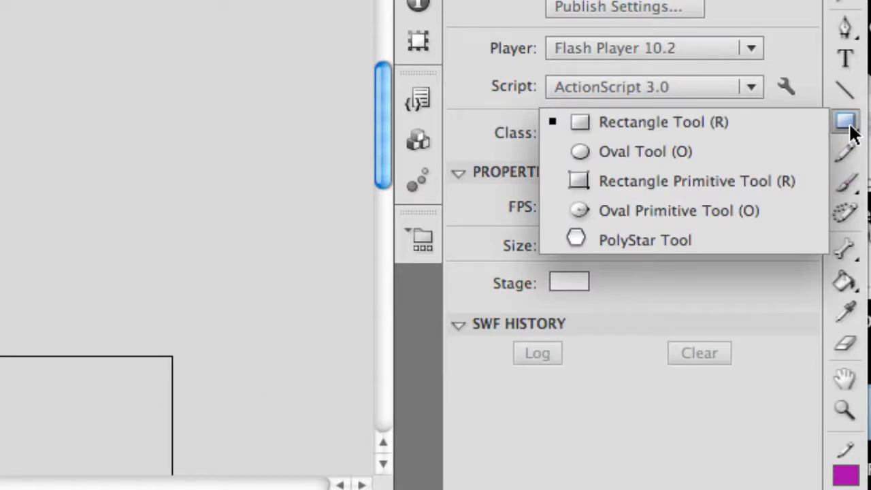
pyautogui.click(655, 153)
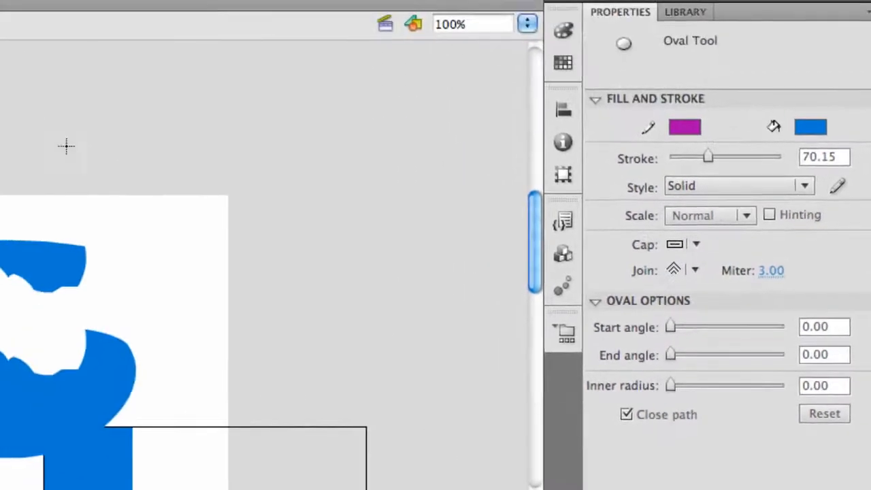
pyautogui.moveTo(0, 115); pyautogui.dragTo(382, 226)
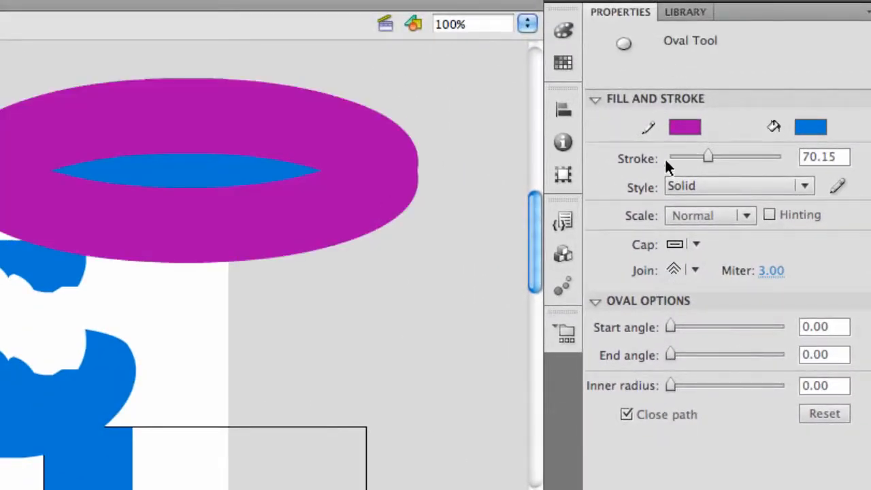
# Select the oval's fill and outline together and reduce its stroke thickness to 14.50
pyautogui.moveTo(708, 163); pyautogui.dragTo(694, 163)
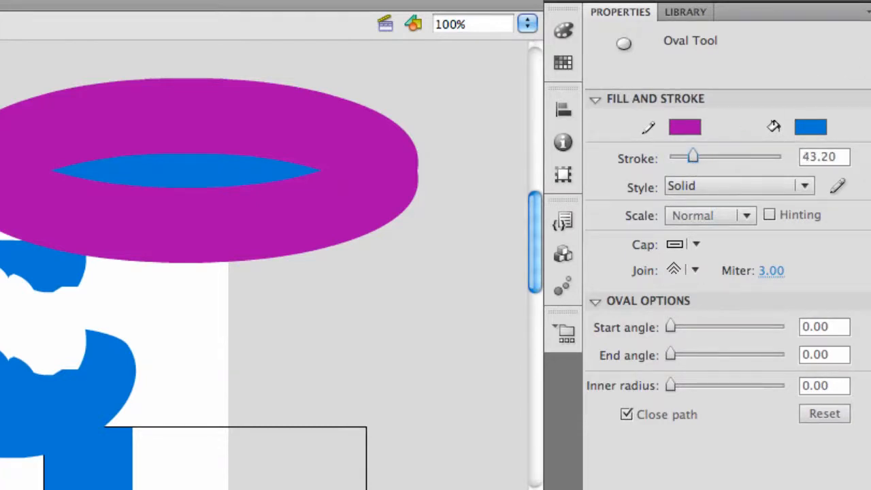
pyautogui.press('v')
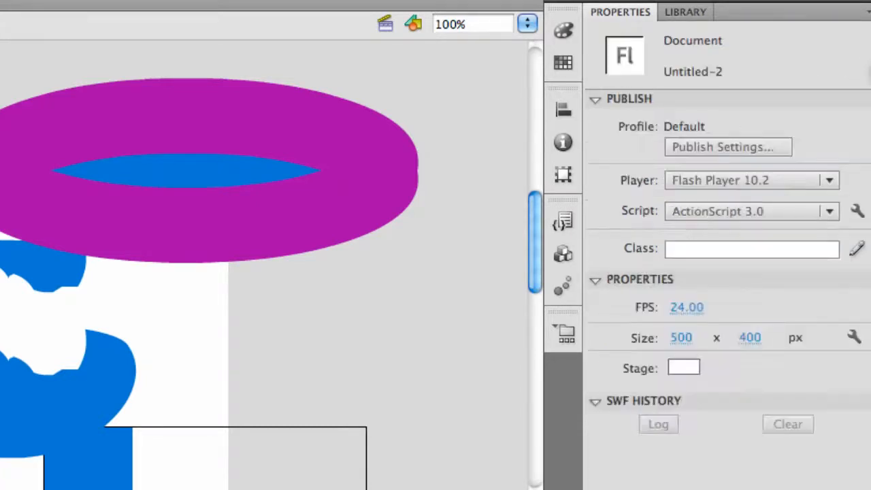
pyautogui.doubleClick(231, 182)
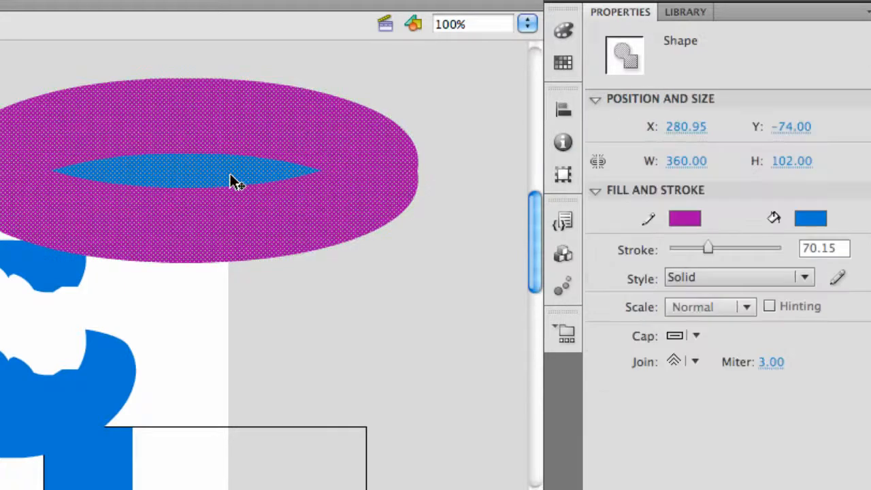
pyautogui.moveTo(677, 251); pyautogui.dragTo(675, 250)
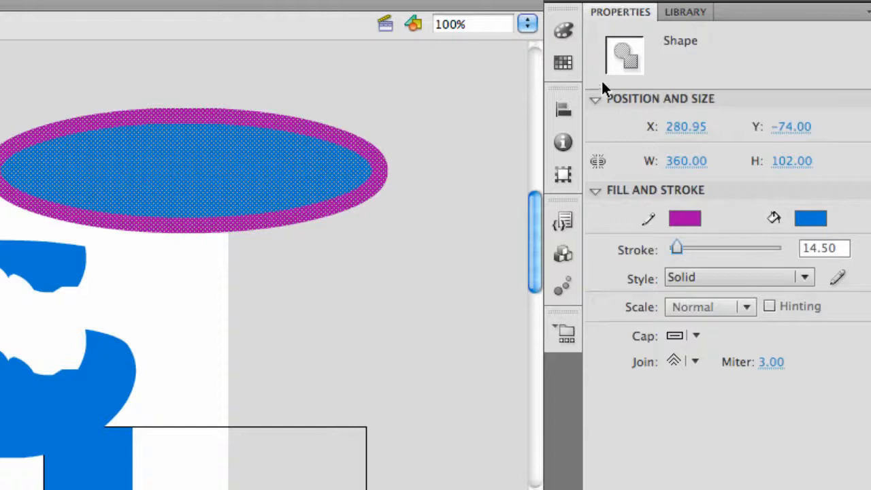
pyautogui.click(411, 251)
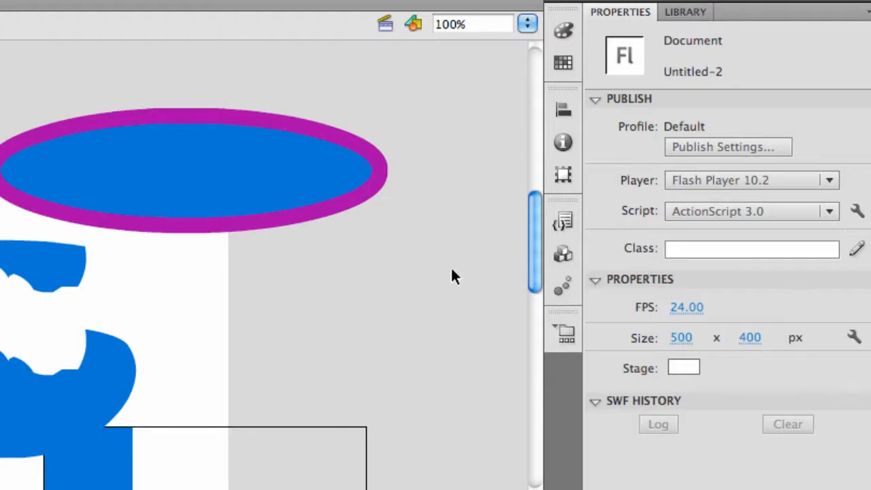
# Recolor the oval's fill to green #00CC33 and replace that with a salmon pink
pyautogui.doubleClick(256, 193)
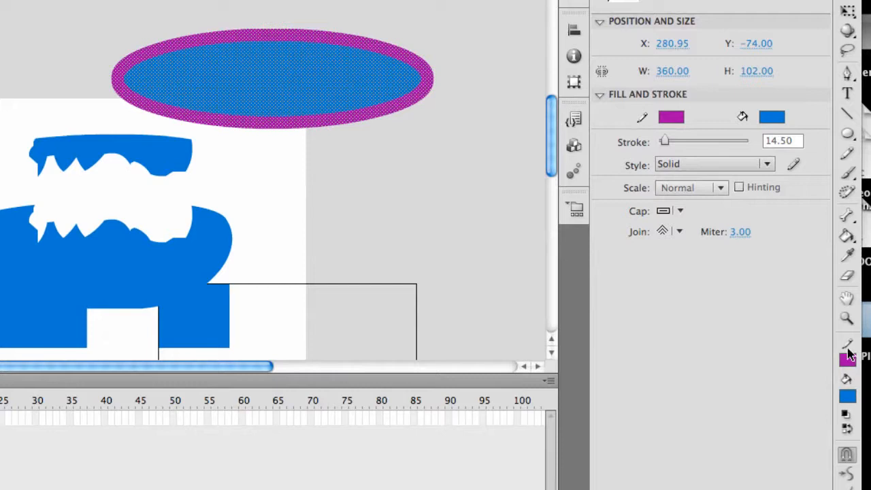
pyautogui.click(847, 396)
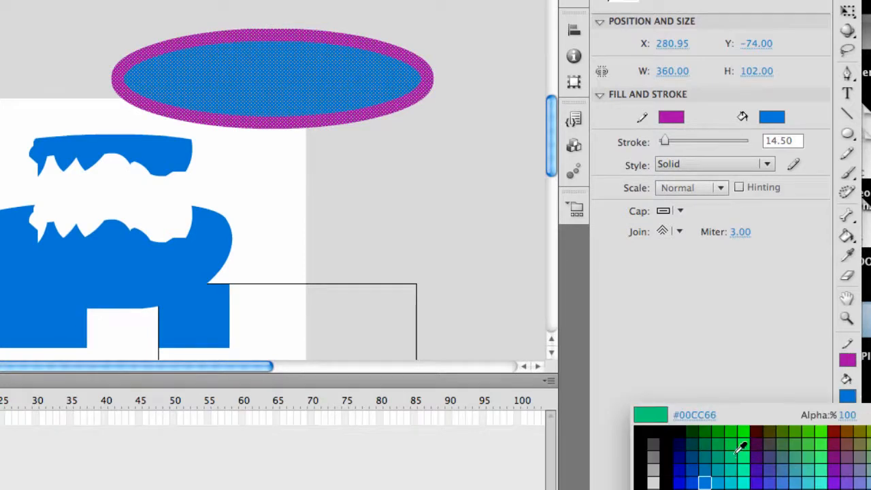
pyautogui.click(738, 447)
pyautogui.click(771, 117)
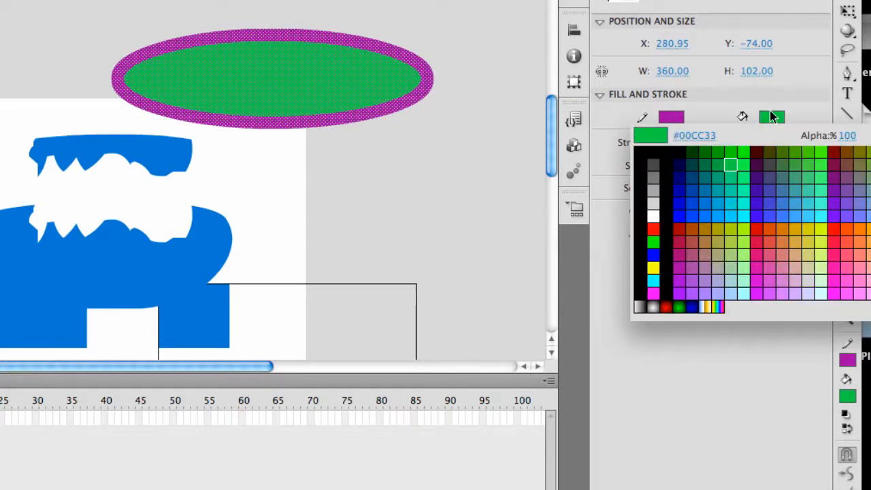
pyautogui.click(849, 157)
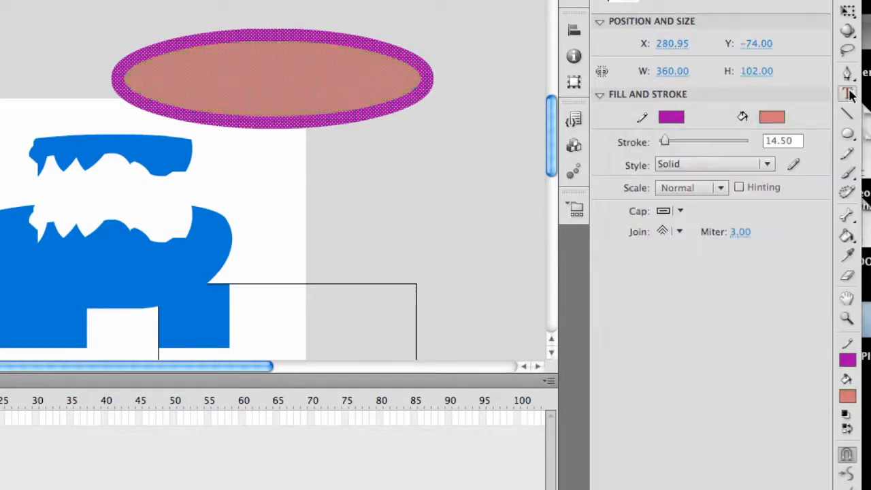
# Draw a jagged freehand purple line around the oval's right side with the Pencil tool
pyautogui.click(849, 156)
pyautogui.moveTo(422, 198)
pyautogui.mouseDown()
pyautogui.moveTo(408, 162)
pyautogui.moveTo(447, 179)
pyautogui.moveTo(458, 130)
pyautogui.moveTo(510, 87)
pyautogui.moveTo(430, 15)
pyautogui.moveTo(343, 1)
pyautogui.mouseUp()
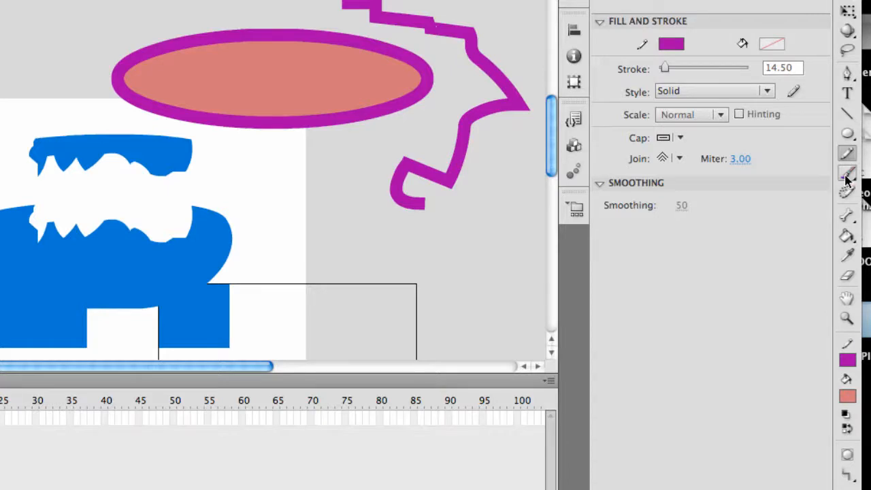
# Switch to the Brush tool for painting on the stage
pyautogui.click(847, 178)
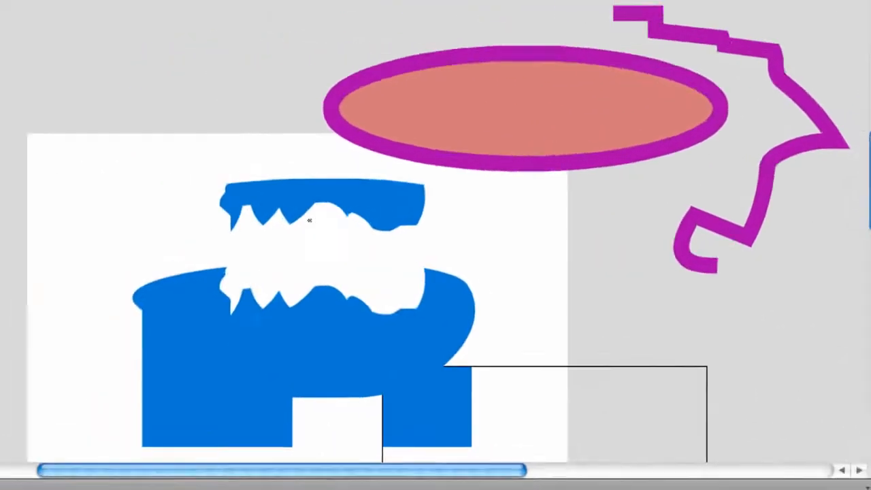